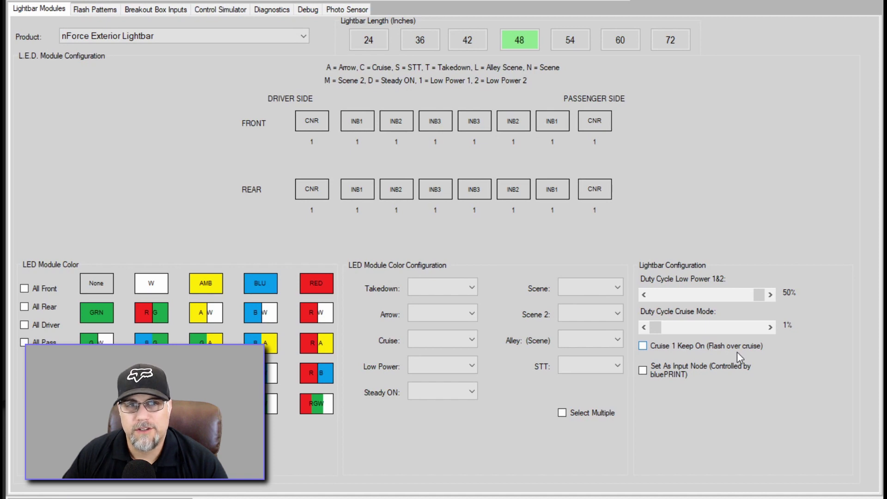
# Switch the product to the mPower Lightbar and set its length to 44 inches.
pyautogui.click(306, 40)
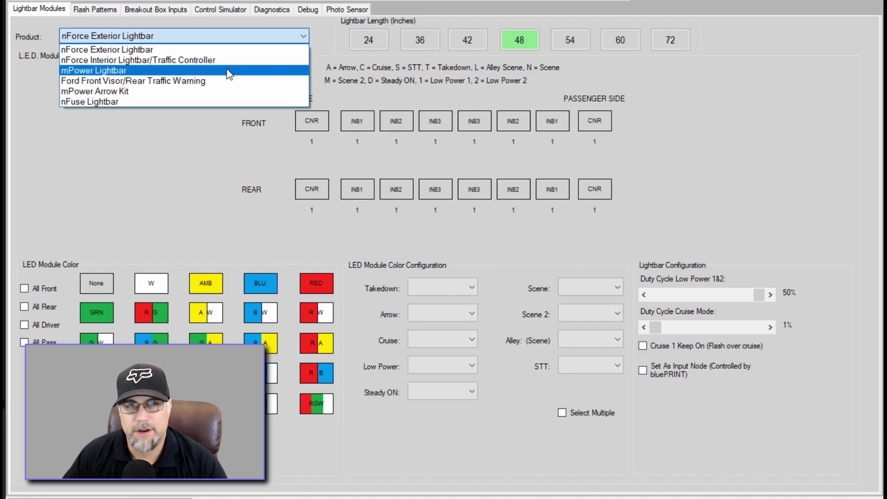
pyautogui.click(228, 70)
pyautogui.click(516, 280)
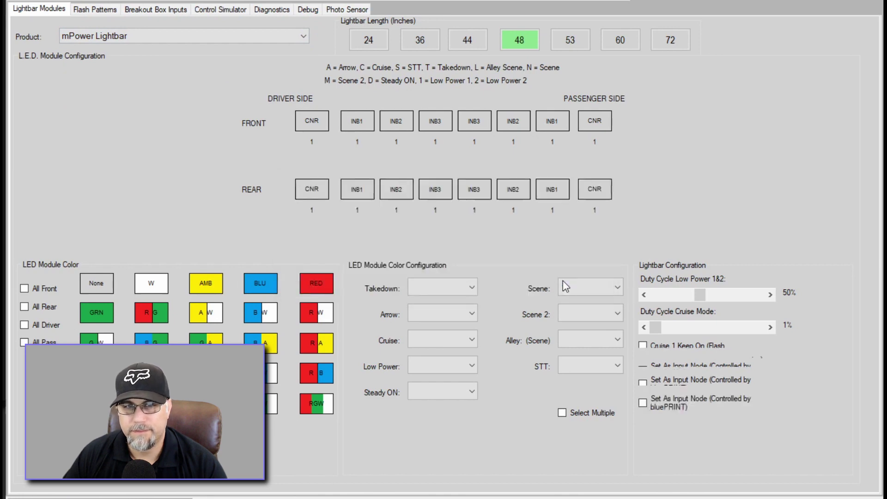
pyautogui.click(468, 41)
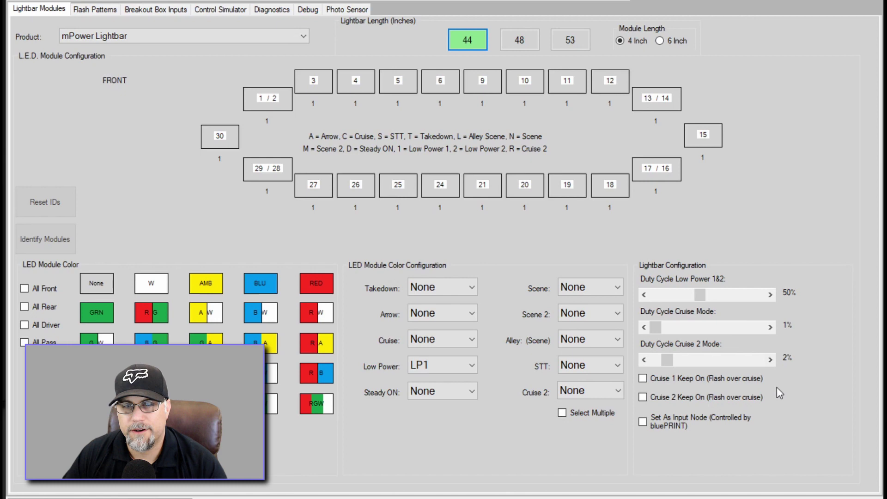
# Enable Cruise 1 Keep On so cruise 1 stays lit while flashing.
pyautogui.moveTo(775, 396)
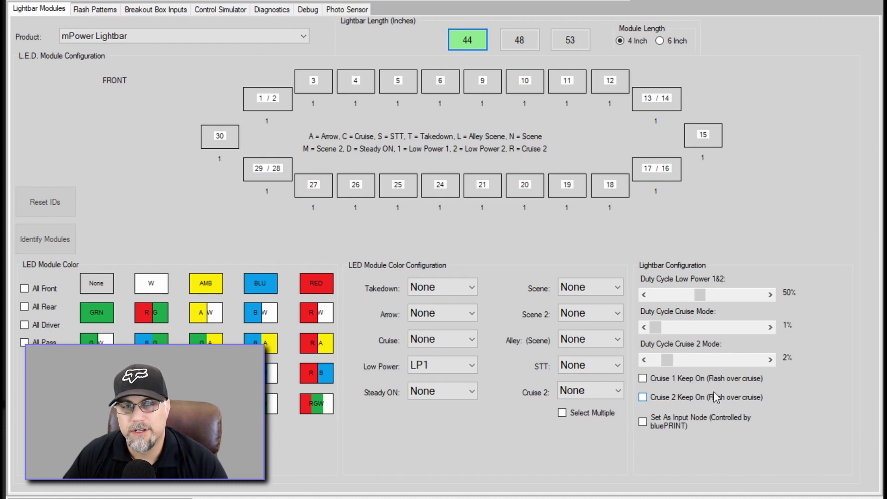
pyautogui.click(644, 378)
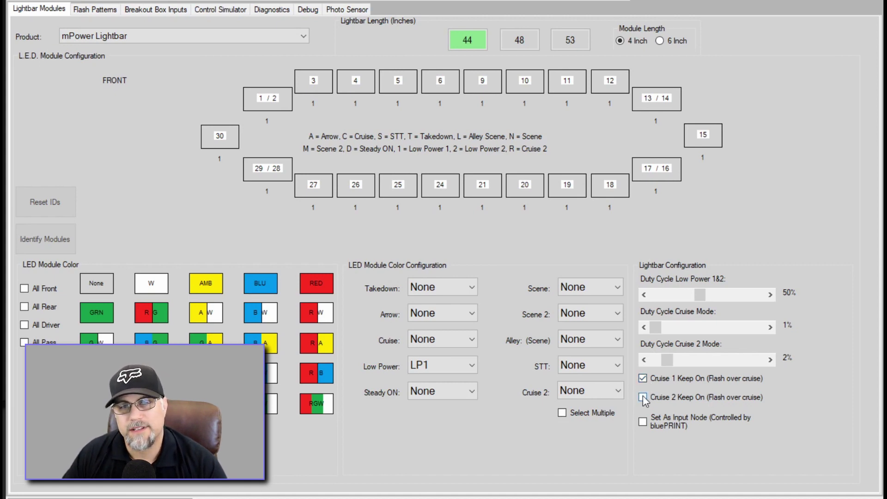
pyautogui.moveTo(643, 396)
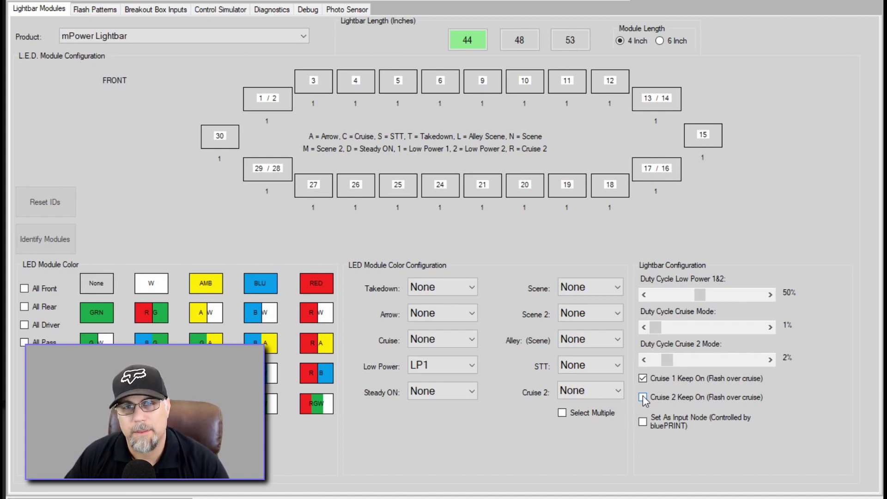
# Turn Cruise 1 Keep On off and colour driver modules R|W and passenger modules B|W.
pyautogui.click(642, 382)
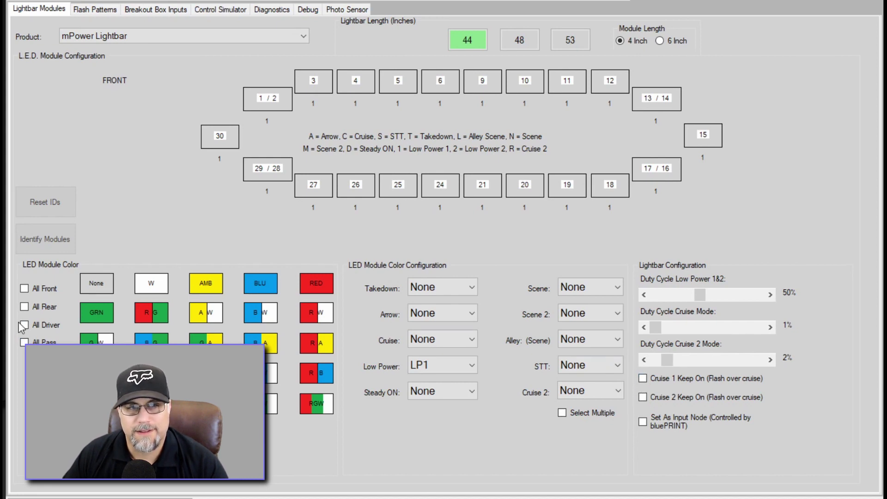
pyautogui.click(318, 313)
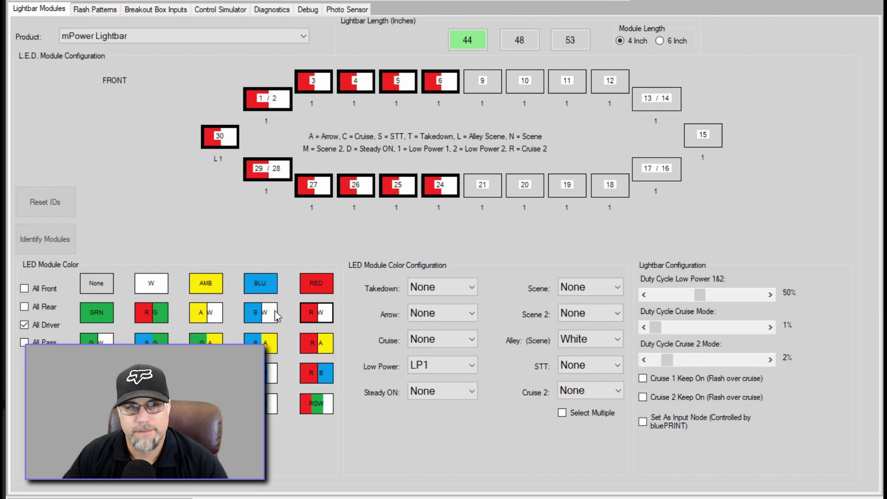
pyautogui.click(25, 342)
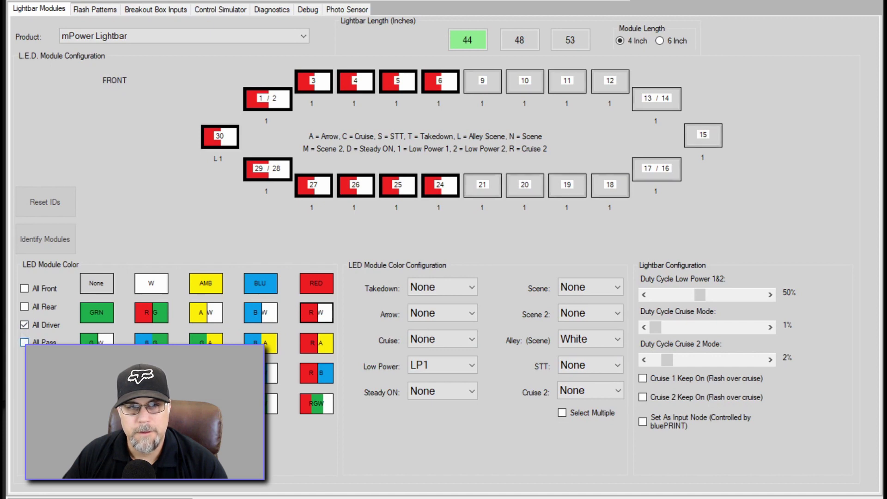
pyautogui.click(256, 313)
# Colour modules 19 and 18 red/blue (R|B).
pyautogui.click(24, 342)
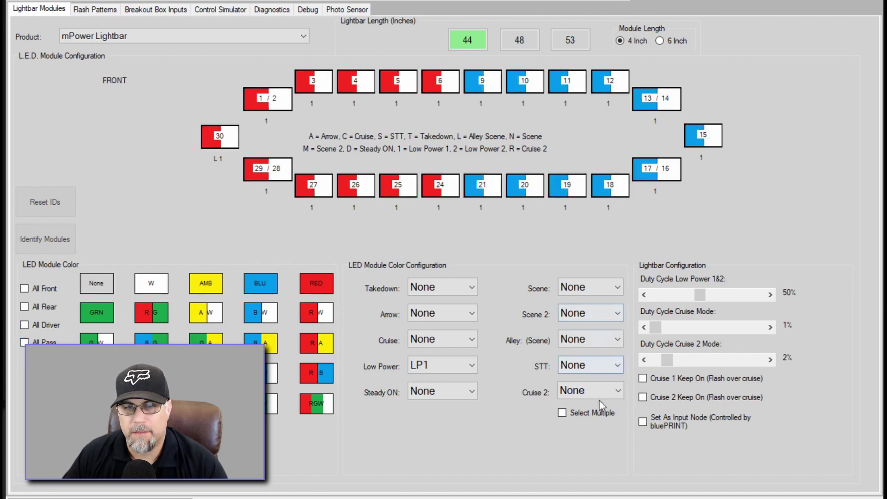
pyautogui.click(580, 187)
pyautogui.click(602, 186)
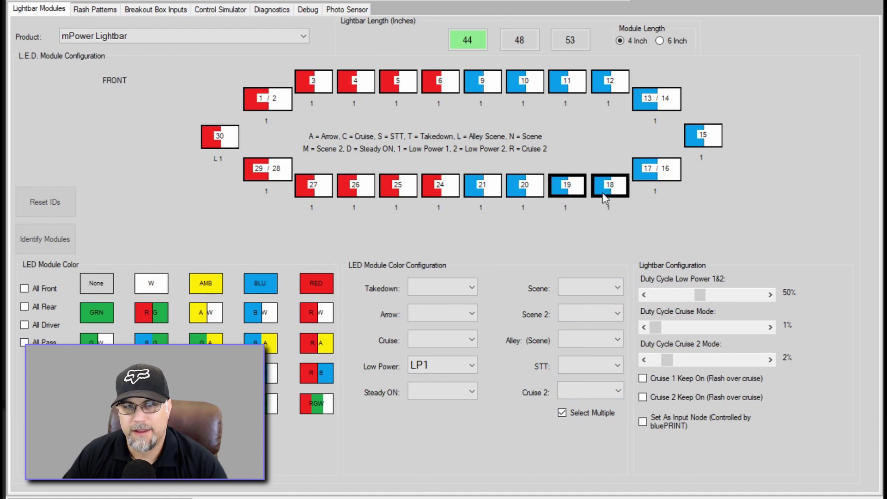
pyautogui.click(272, 380)
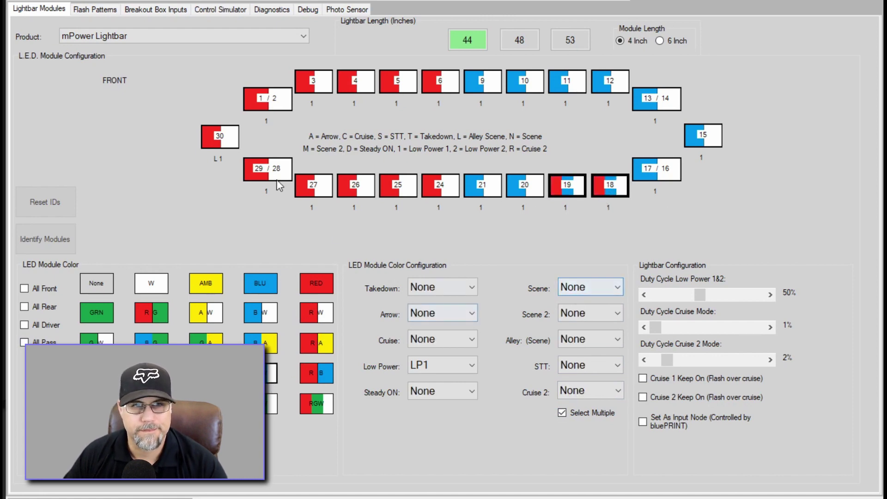
# Set Mode 1 to SC9 : Slow Runner on all front and all rear modules.
pyautogui.click(104, 13)
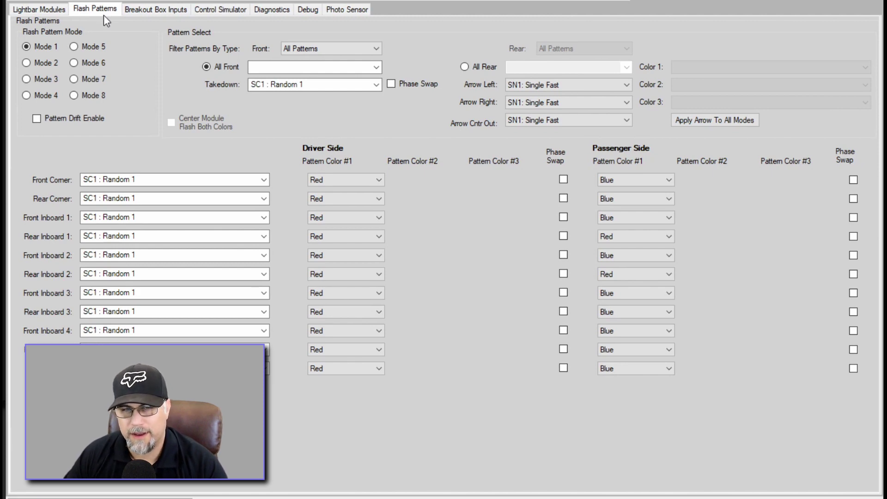
pyautogui.click(377, 67)
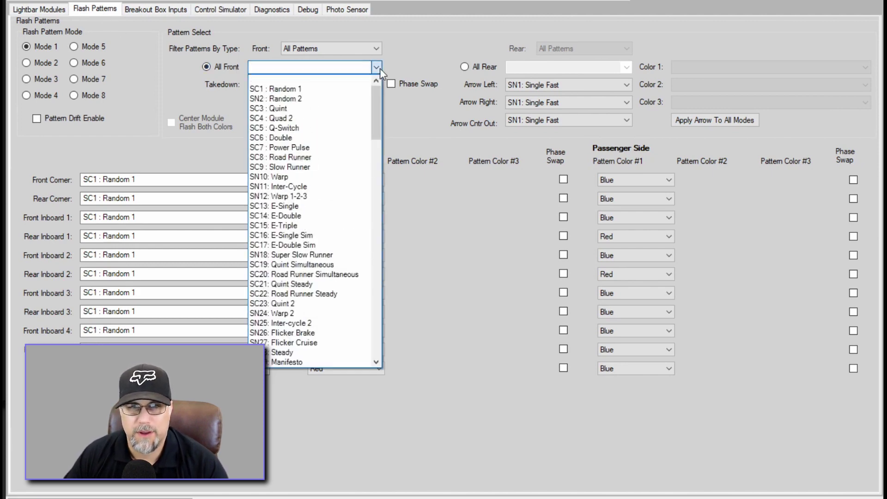
pyautogui.click(331, 167)
pyautogui.click(485, 64)
pyautogui.click(539, 69)
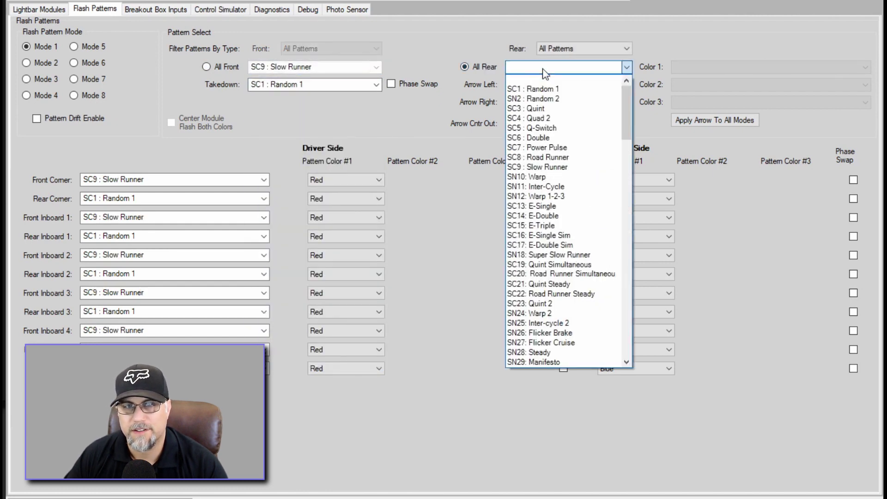
pyautogui.click(554, 167)
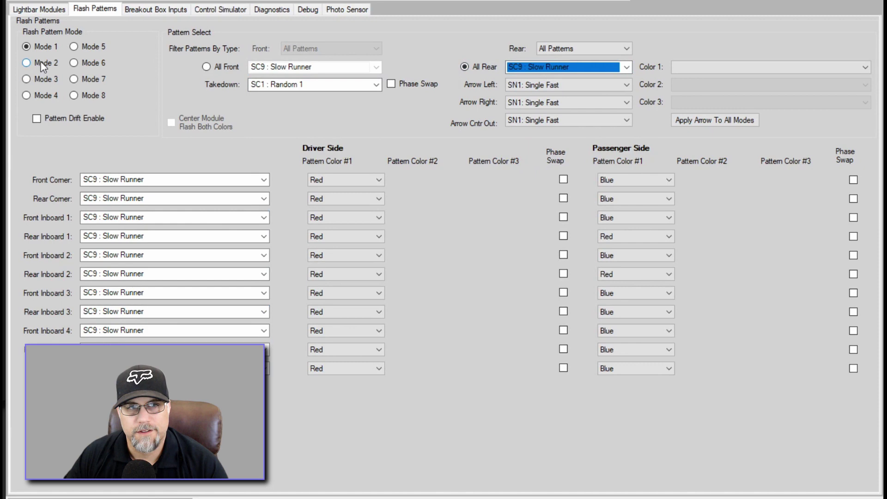
# Set Mode 2 to SN11: Inter-Cycle on all front and all rear modules.
pyautogui.click(26, 63)
pyautogui.click(338, 68)
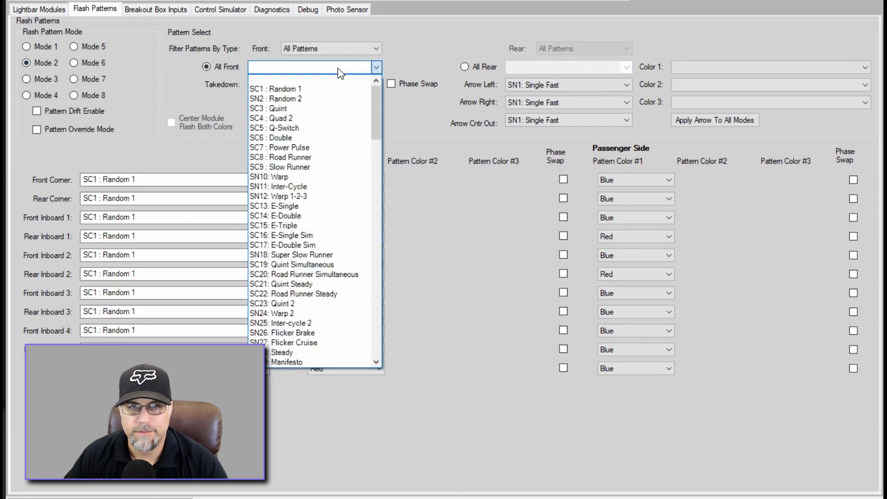
pyautogui.click(301, 187)
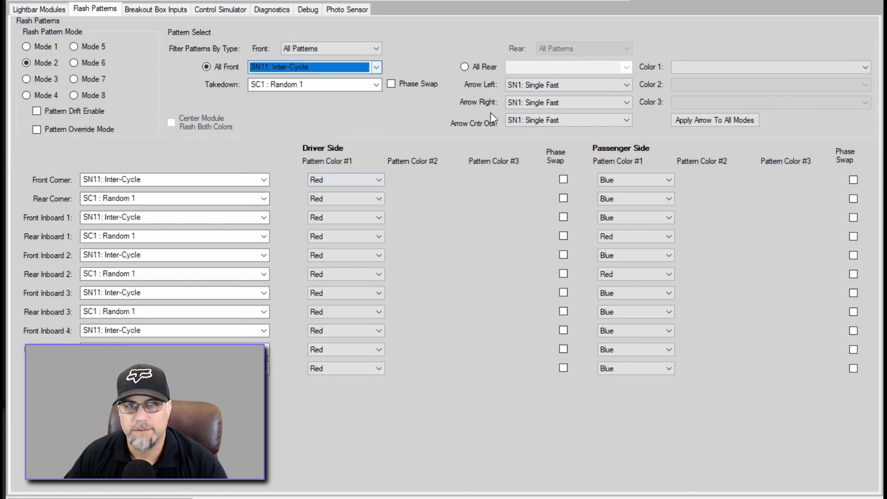
pyautogui.click(485, 67)
pyautogui.click(550, 68)
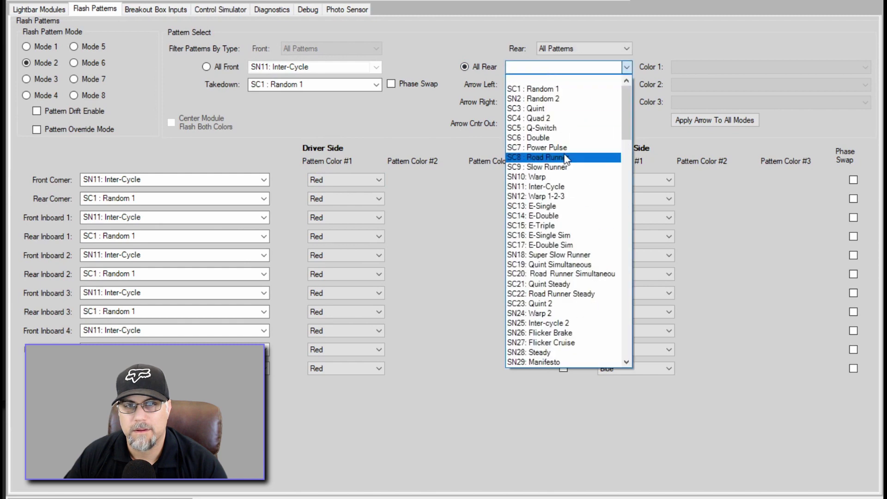
pyautogui.click(536, 186)
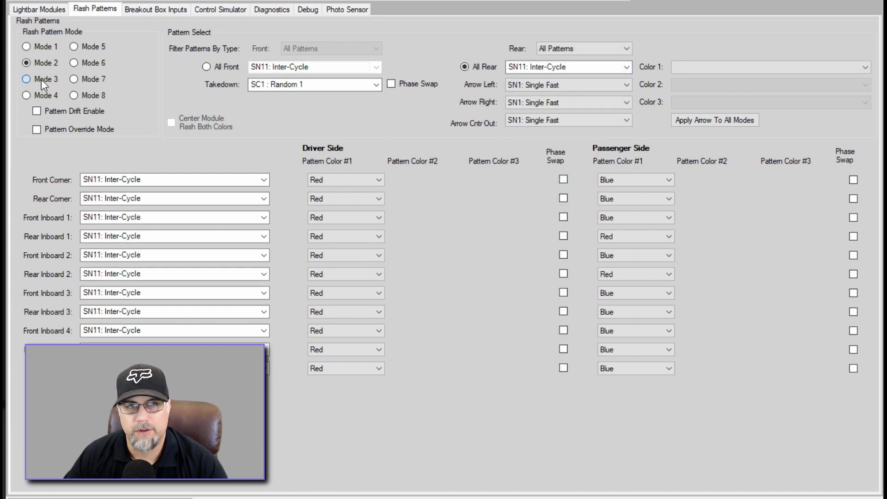
# Set Mode 3 to SN12: Warp 1-2-3 on all front and all rear modules.
pyautogui.click(27, 79)
pyautogui.click(376, 67)
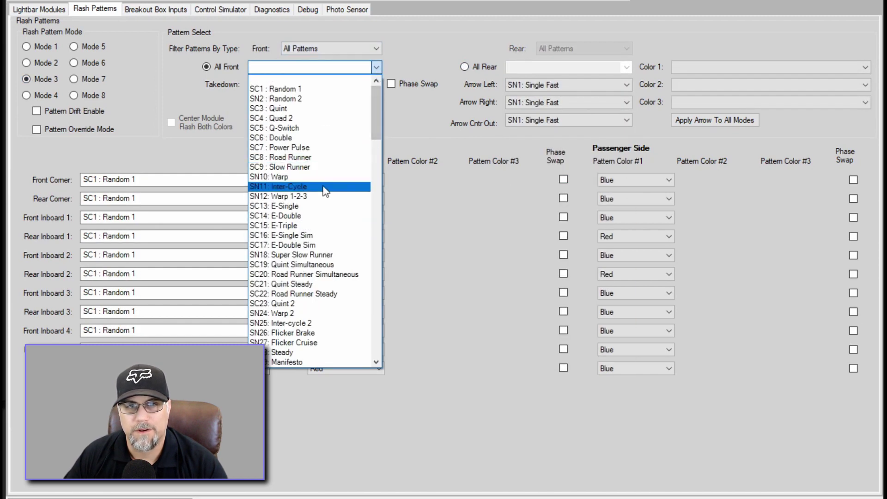
pyautogui.click(324, 196)
pyautogui.click(475, 66)
pyautogui.click(534, 68)
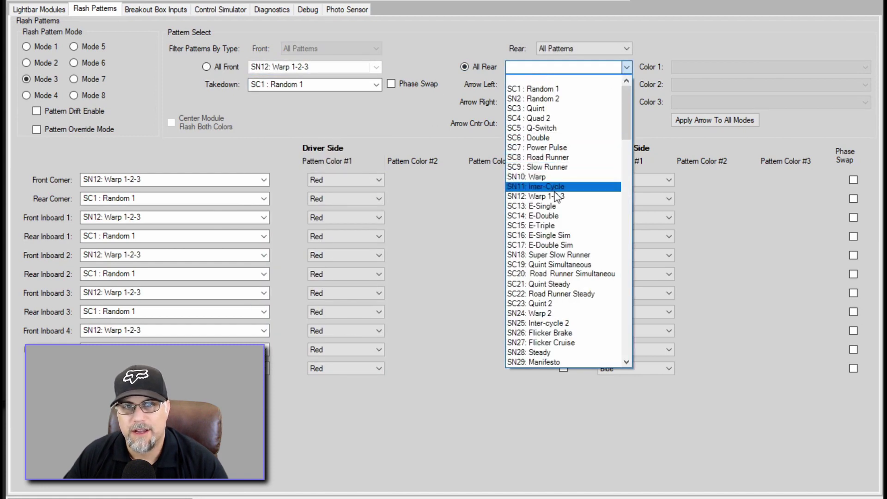
pyautogui.click(556, 196)
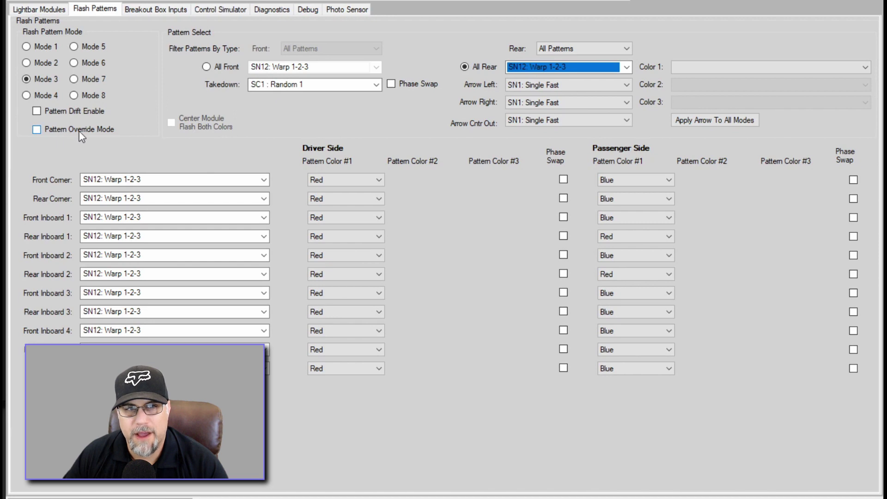
pyautogui.moveTo(103, 134)
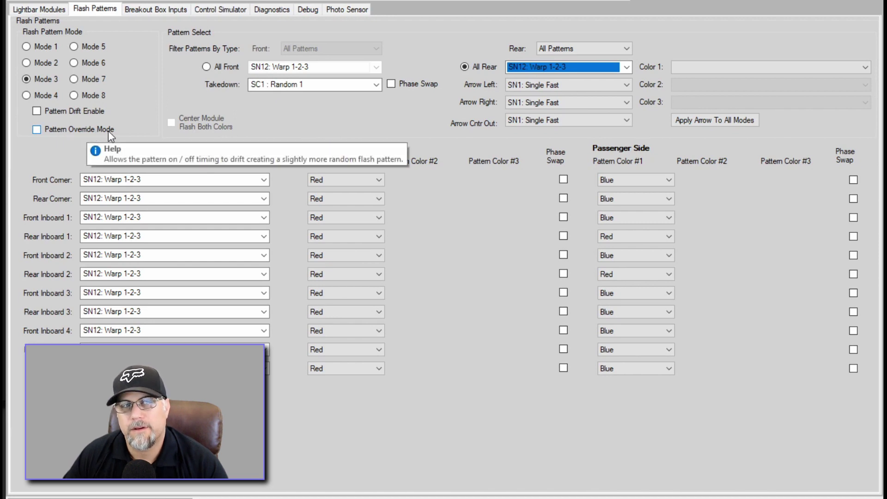
# Select Mode 4 and enable Pattern Override Mode for it.
pyautogui.click(28, 98)
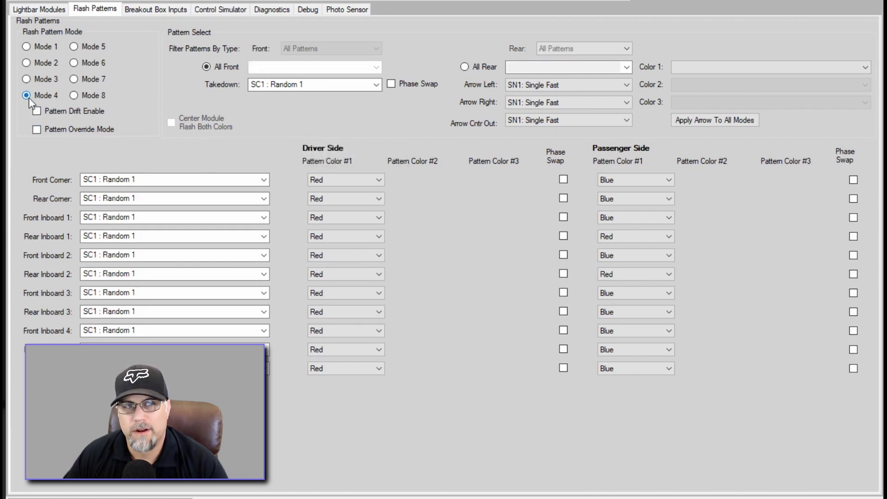
pyautogui.click(37, 129)
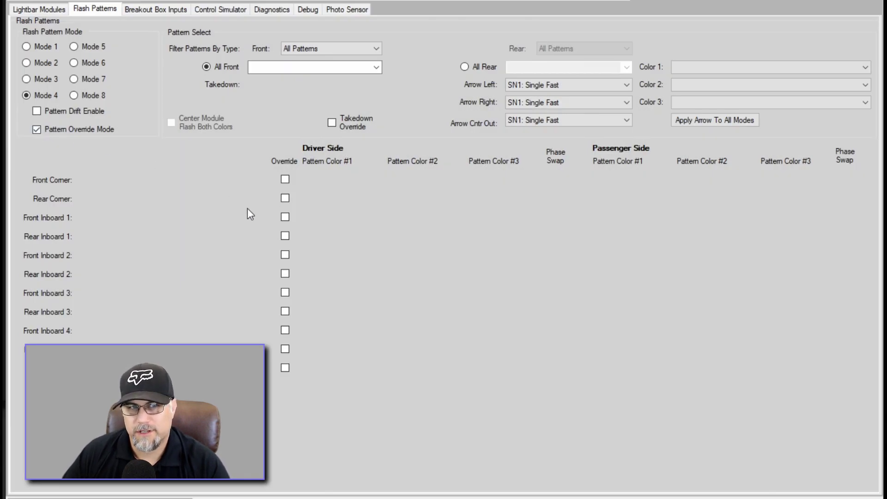
# Override Rear Inboard 1 and 2 in Mode 4 with the SN26: Flicker Brake pattern.
pyautogui.click(285, 236)
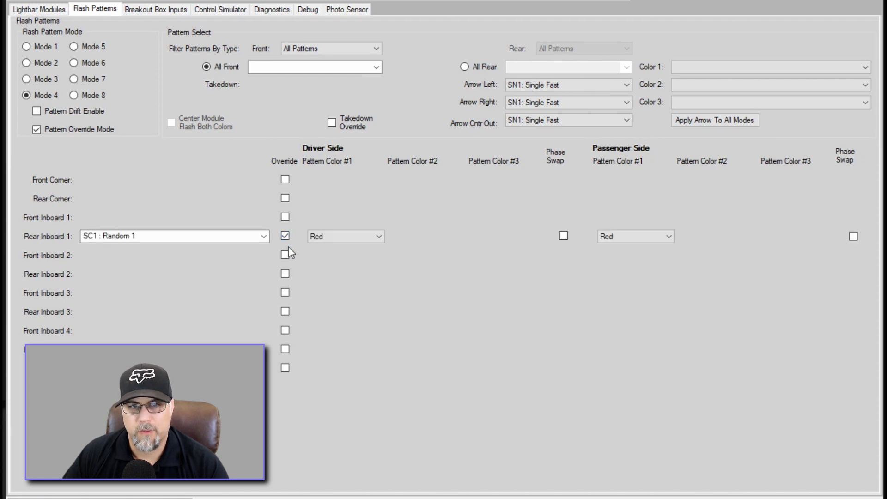
pyautogui.click(285, 274)
pyautogui.click(490, 67)
pyautogui.click(522, 69)
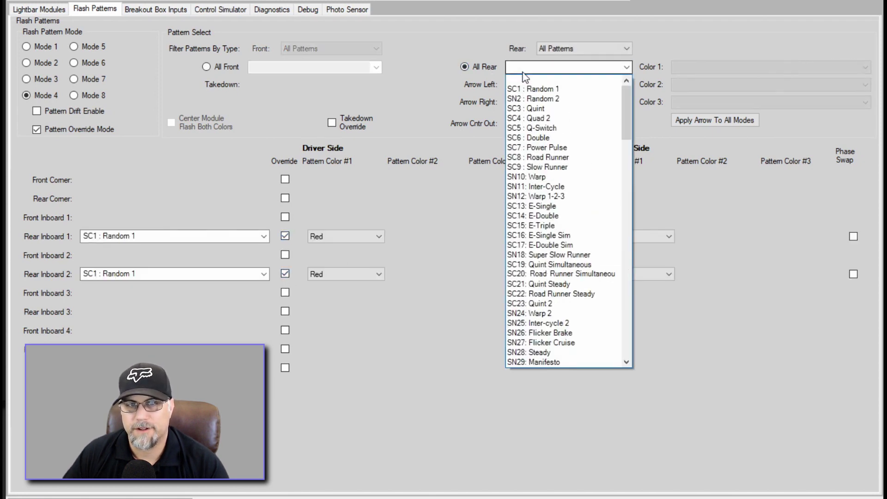
pyautogui.click(560, 333)
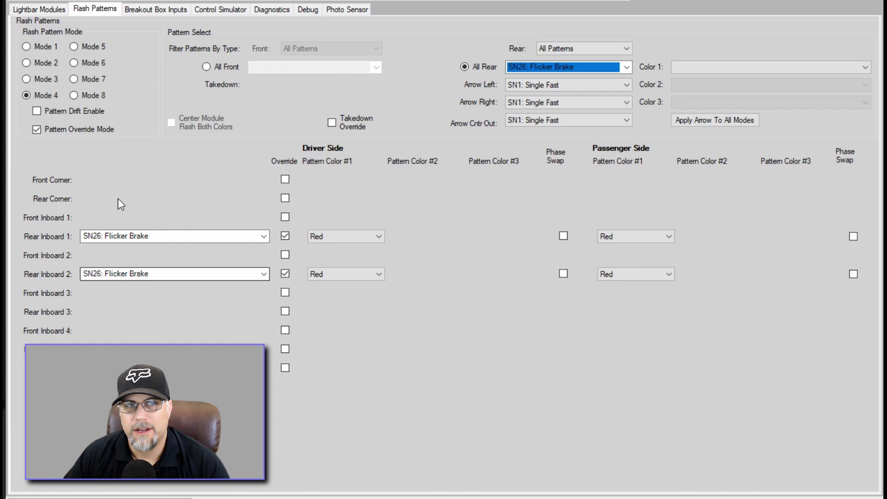
# On Breakout Box Inputs, set Corner - Rear to No Change and check the Siren Level 1 mapping.
pyautogui.click(162, 9)
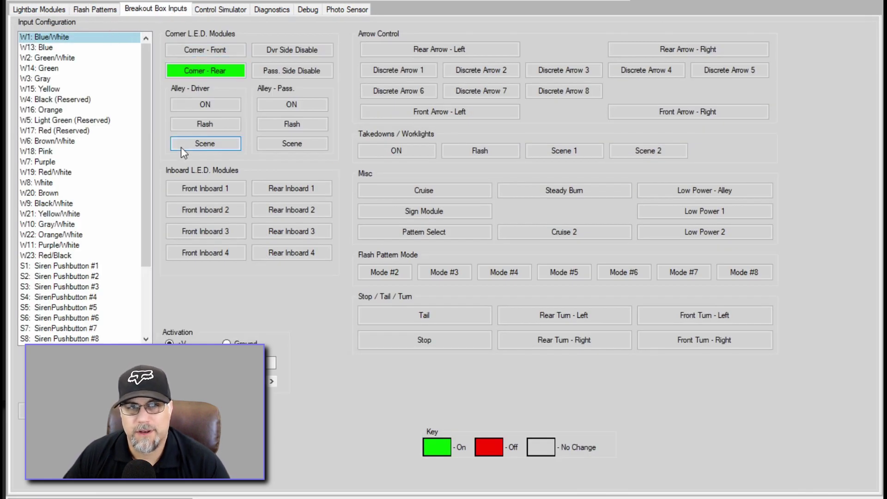
pyautogui.click(201, 70)
pyautogui.click(203, 71)
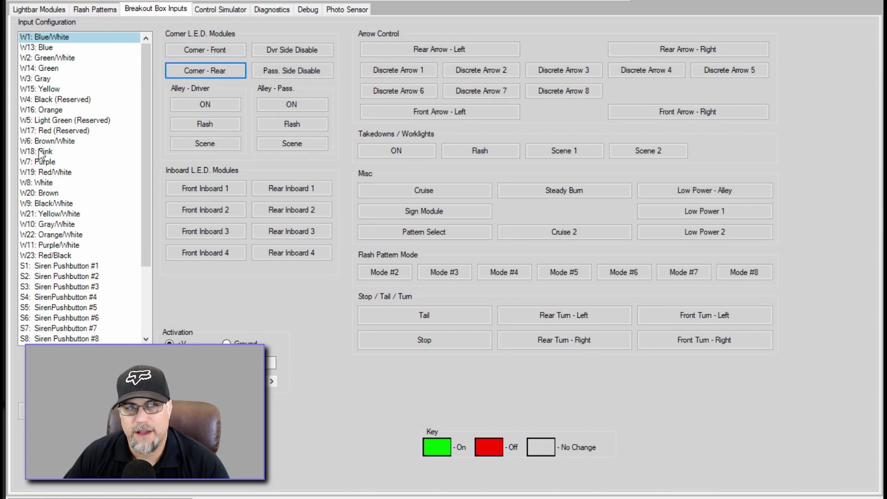
pyautogui.scroll(-3, 111, 282)
pyautogui.click(69, 267)
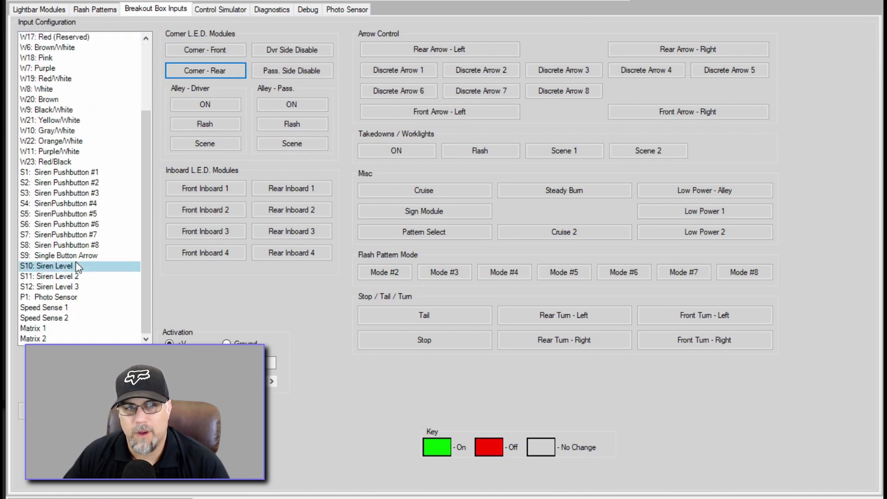
pyautogui.click(301, 205)
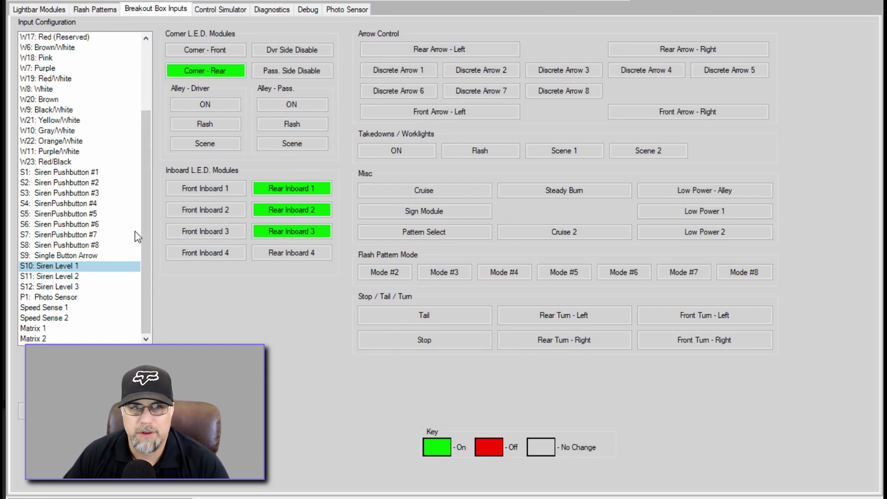
# Make W1: Blue/White turn on flash pattern Mode #4, then review the Siren Level 1 mapping.
pyautogui.scroll(3, 143, 237)
pyautogui.click(43, 39)
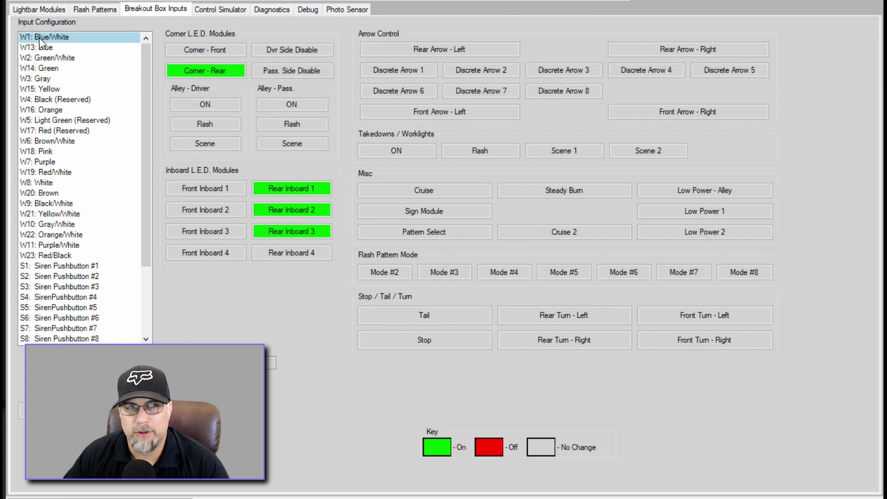
pyautogui.click(506, 270)
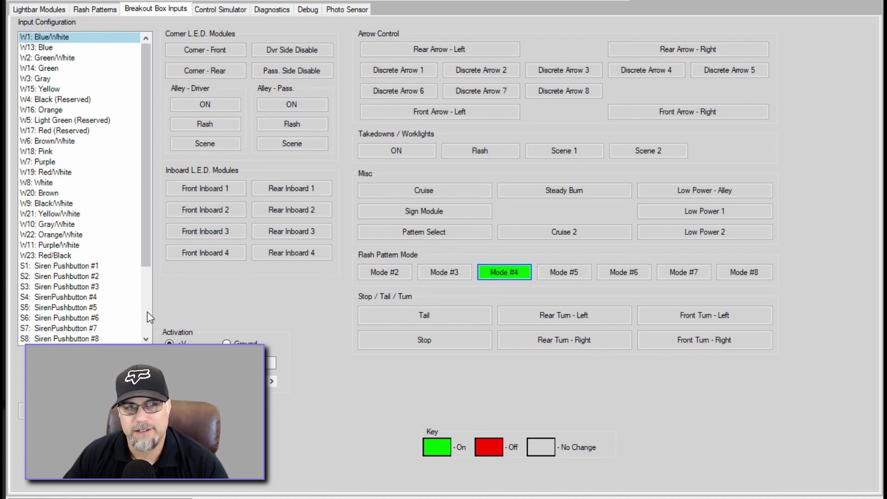
pyautogui.scroll(-3, 88, 334)
pyautogui.click(74, 266)
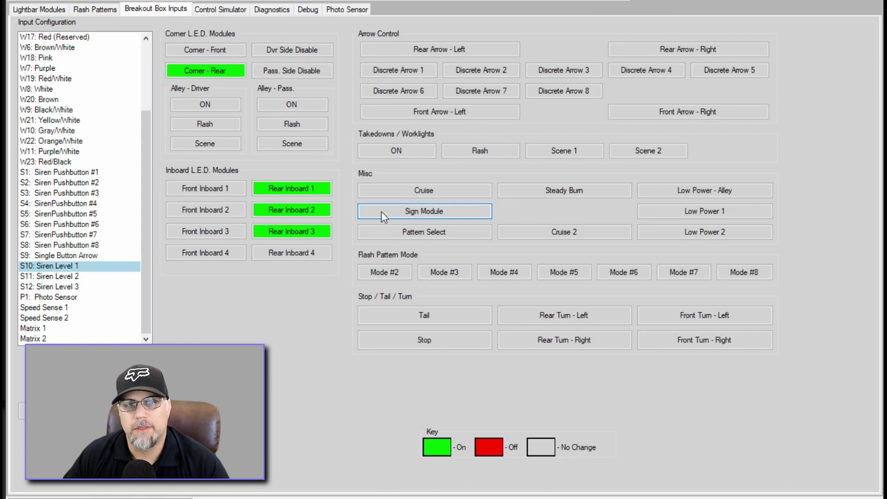
pyautogui.click(103, 13)
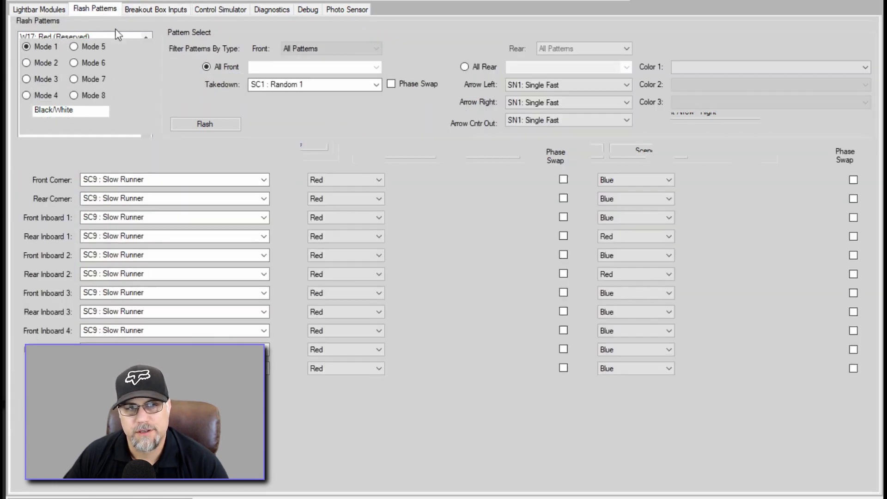
pyautogui.click(33, 97)
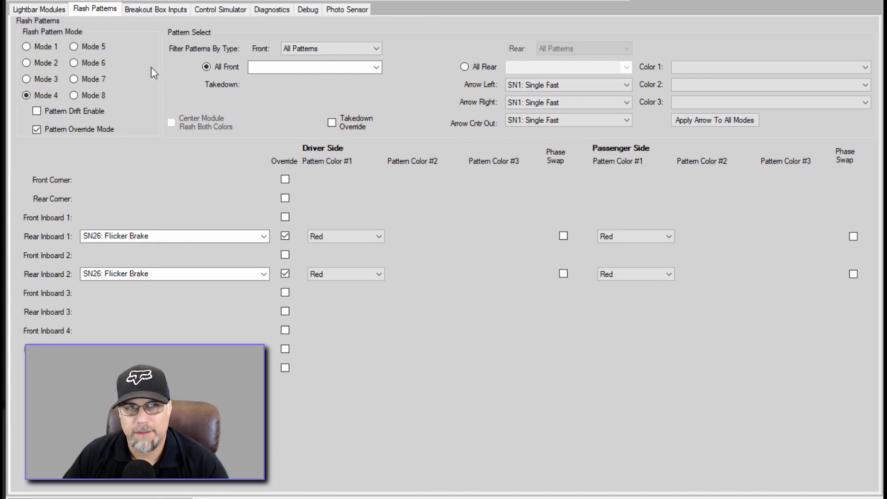
pyautogui.click(162, 11)
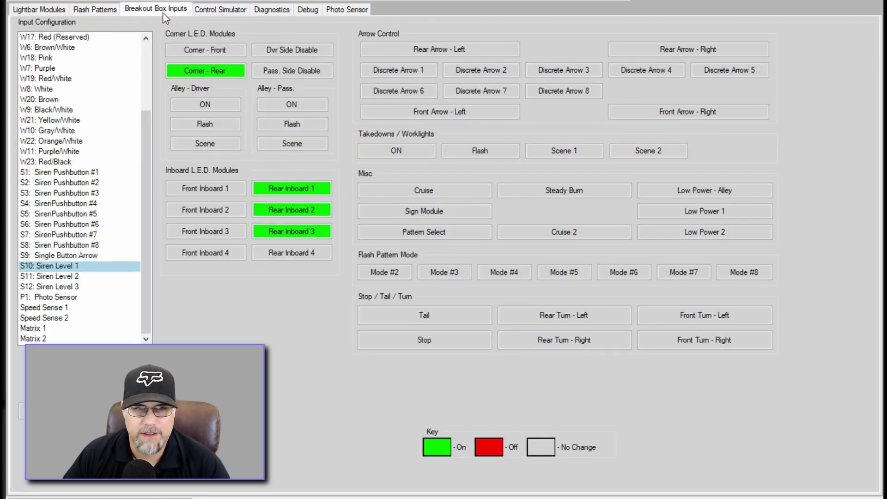
# Set W1: Blue/White to also turn on Rear Inboard 1 and Rear Inboard 2.
pyautogui.scroll(3, 148, 87)
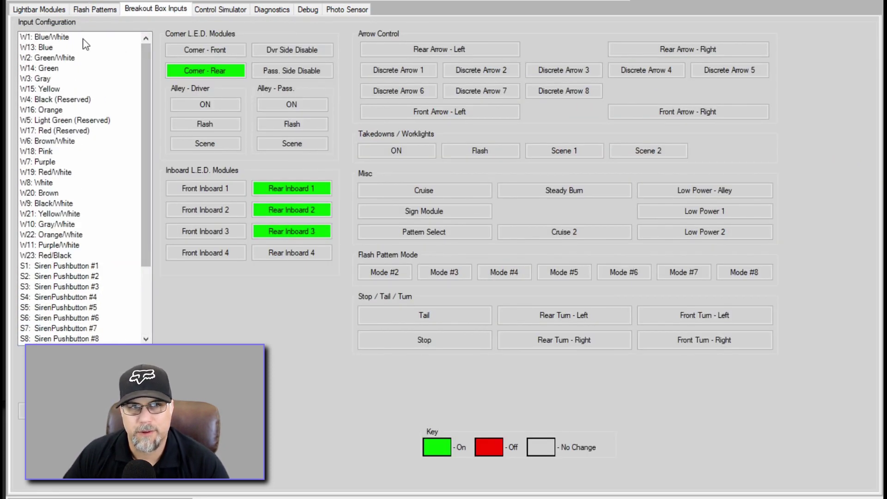
pyautogui.click(75, 38)
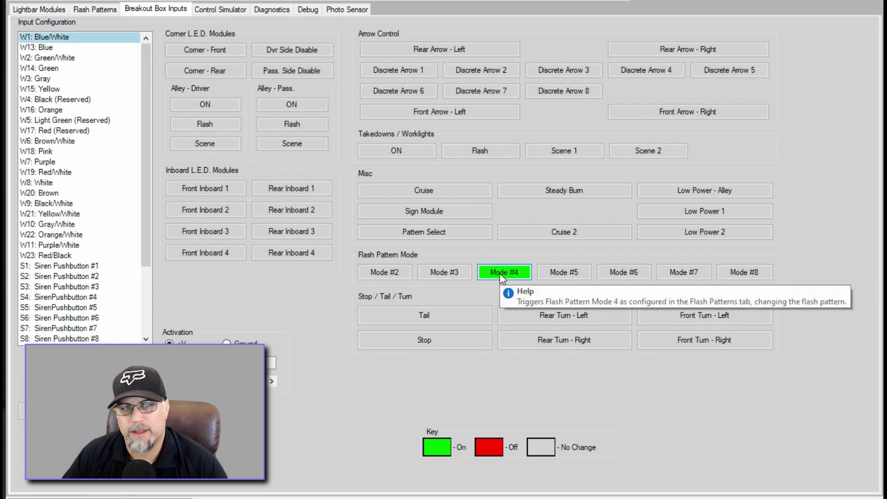
pyautogui.click(307, 189)
pyautogui.click(300, 210)
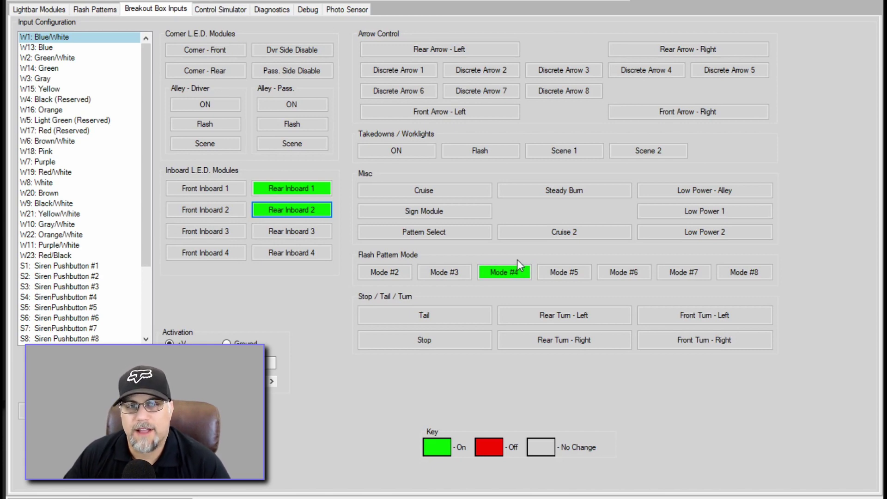
# Make Mode 5 a pattern override mode with Front Inboard 1–4 overridden.
pyautogui.click(110, 11)
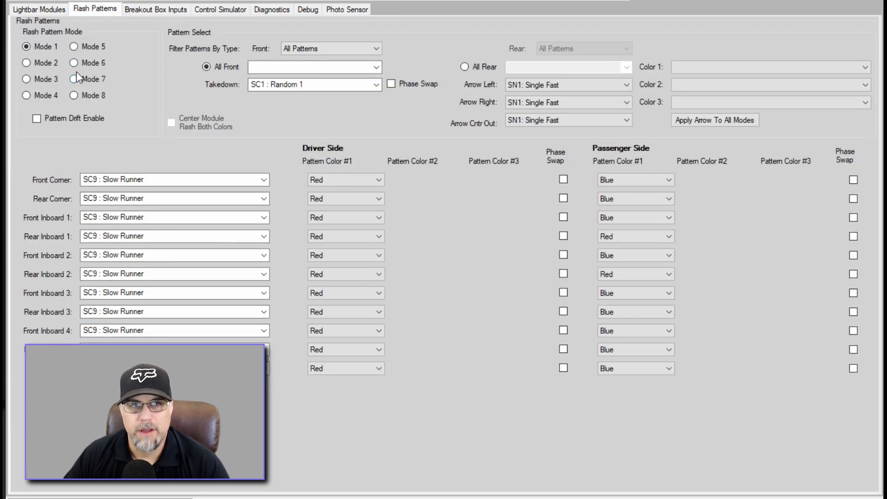
pyautogui.click(92, 47)
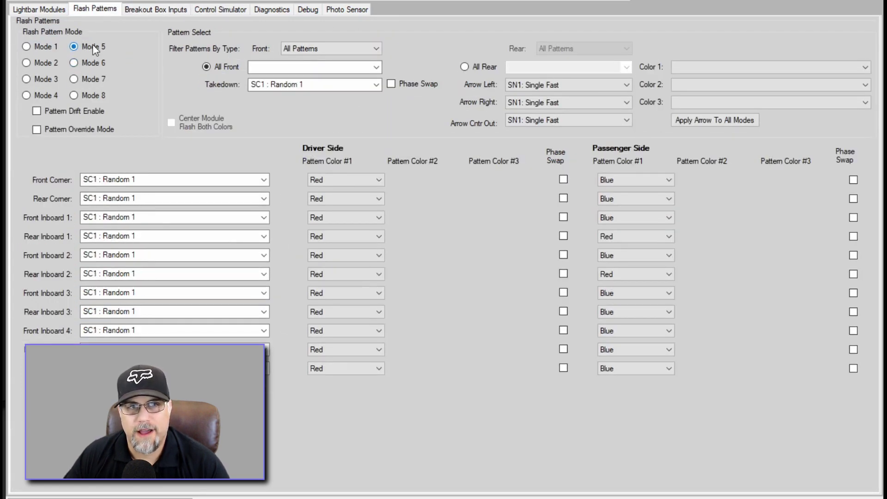
pyautogui.click(60, 132)
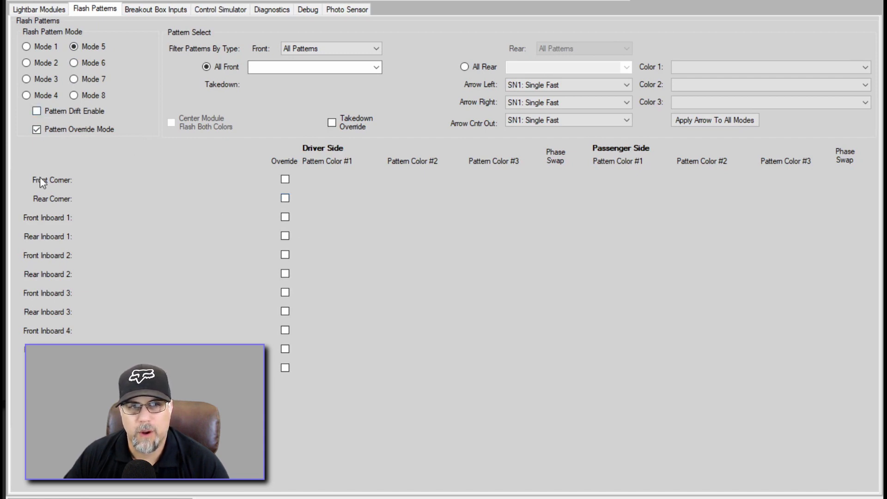
pyautogui.click(285, 217)
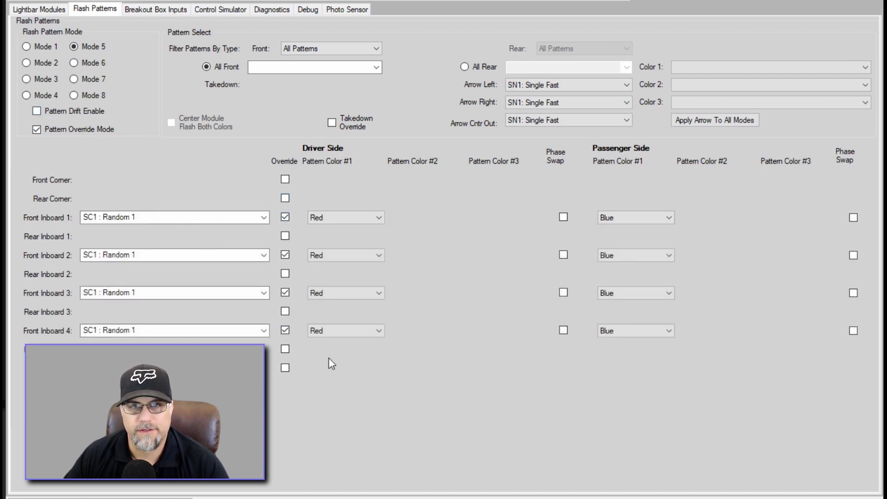
# Give the overridden front inboards SN26: Flicker Brake with Color 1 set to White.
pyautogui.click(324, 68)
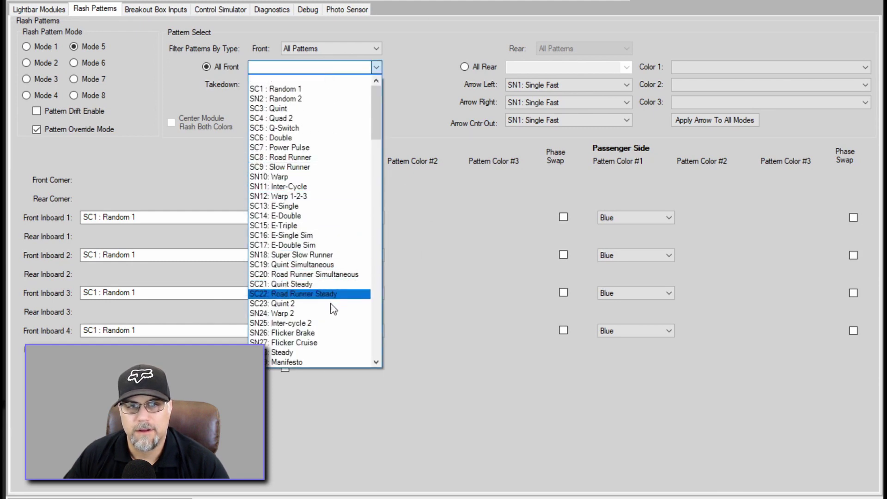
pyautogui.click(325, 333)
pyautogui.click(693, 69)
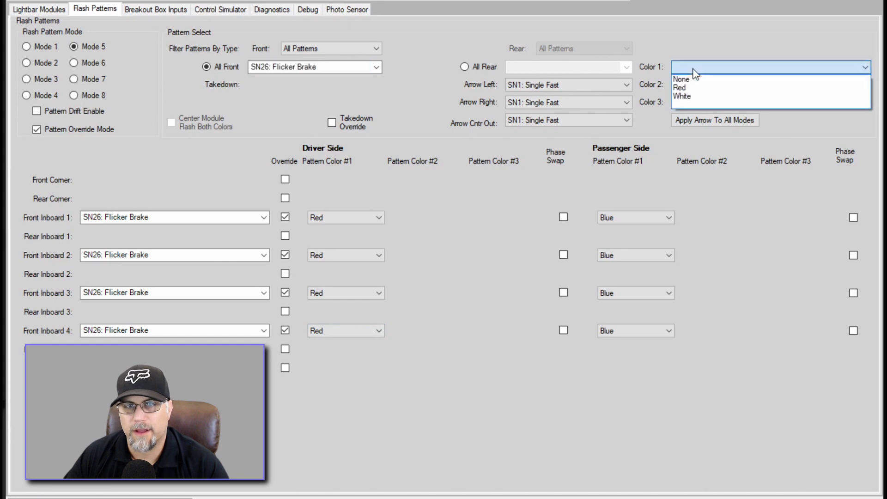
pyautogui.click(696, 95)
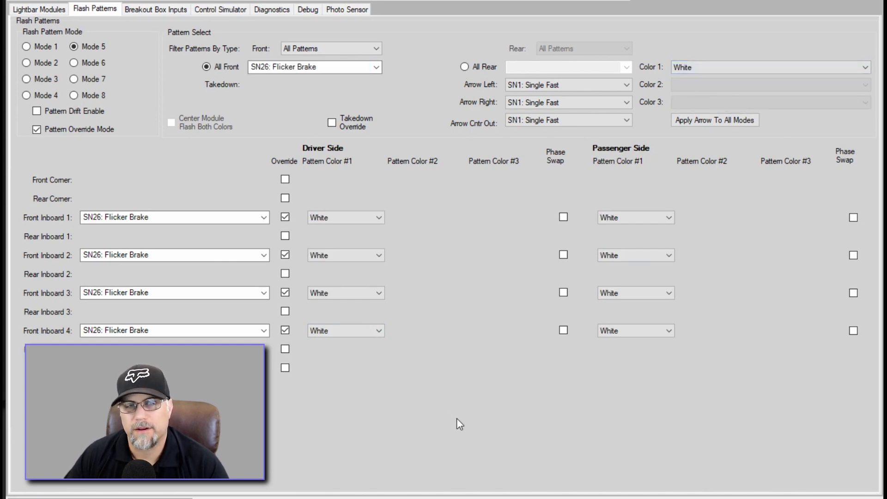
# Set W13: Blue to turn on Mode #5, leaving Corner - Front at No Change.
pyautogui.click(164, 12)
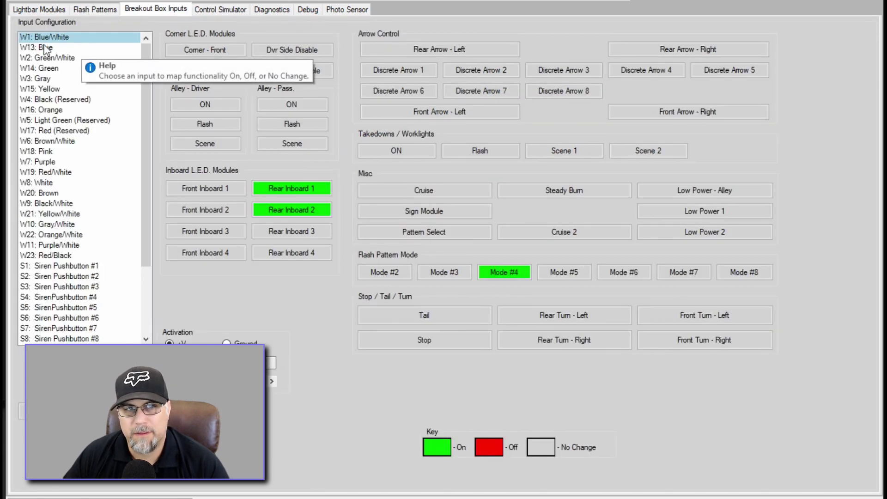
pyautogui.click(46, 48)
pyautogui.click(200, 48)
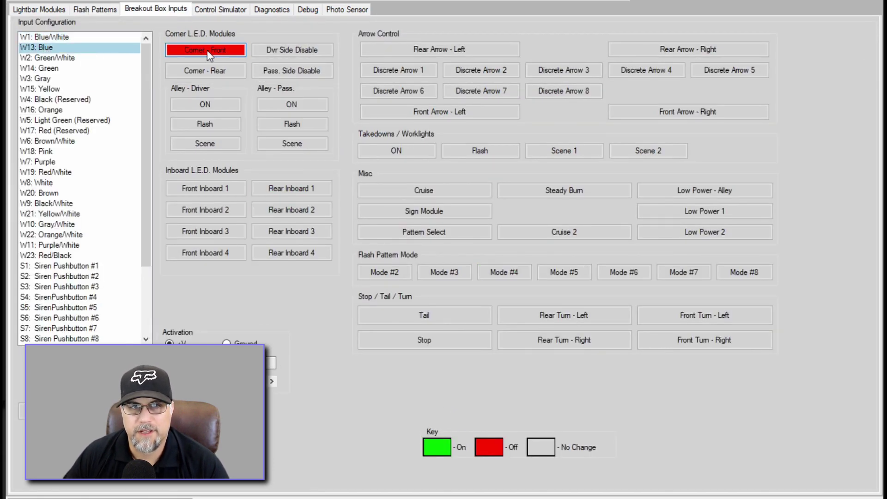
pyautogui.click(207, 50)
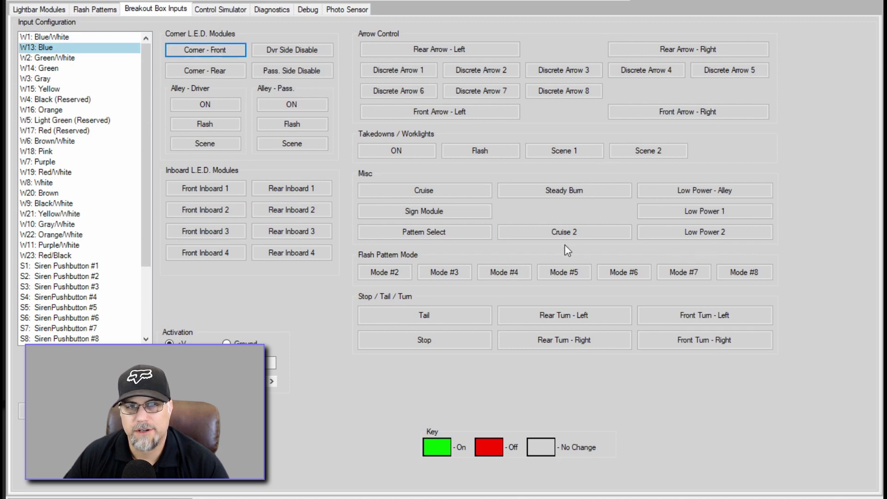
pyautogui.click(560, 272)
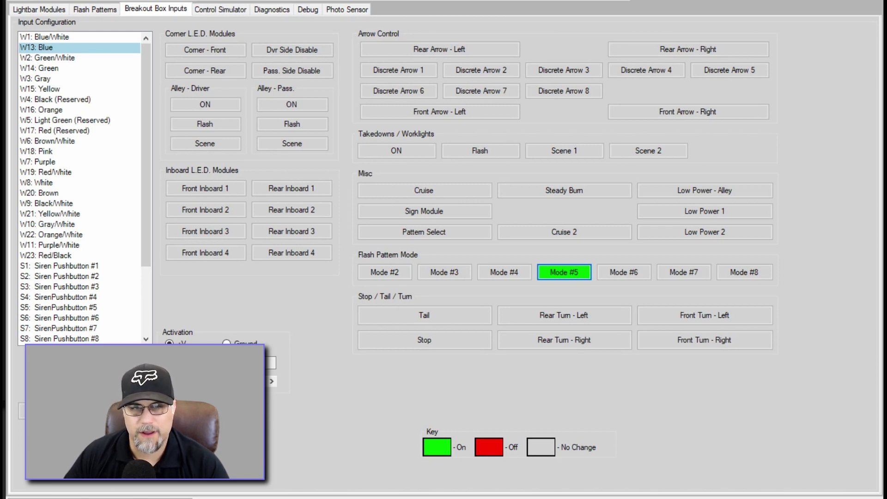
# Scroll through the Input Configuration list to review the configured wire inputs.
pyautogui.click(149, 328)
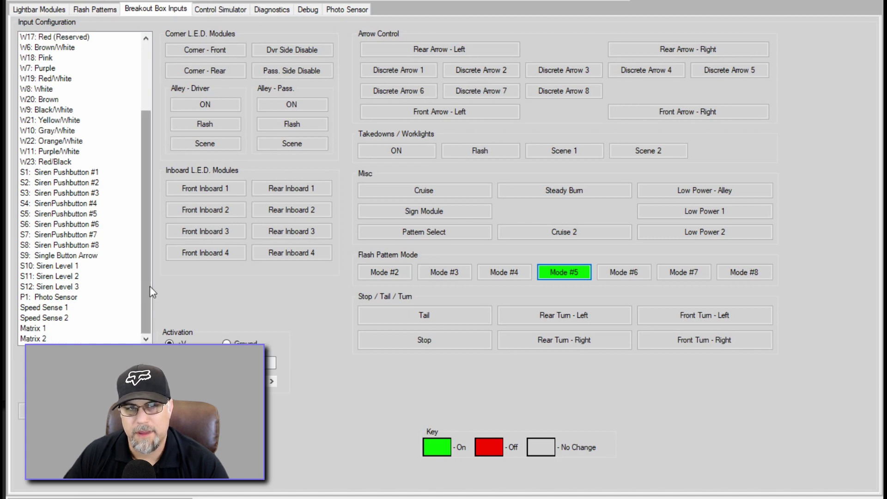
pyautogui.moveTo(147, 301); pyautogui.dragTo(162, 196)
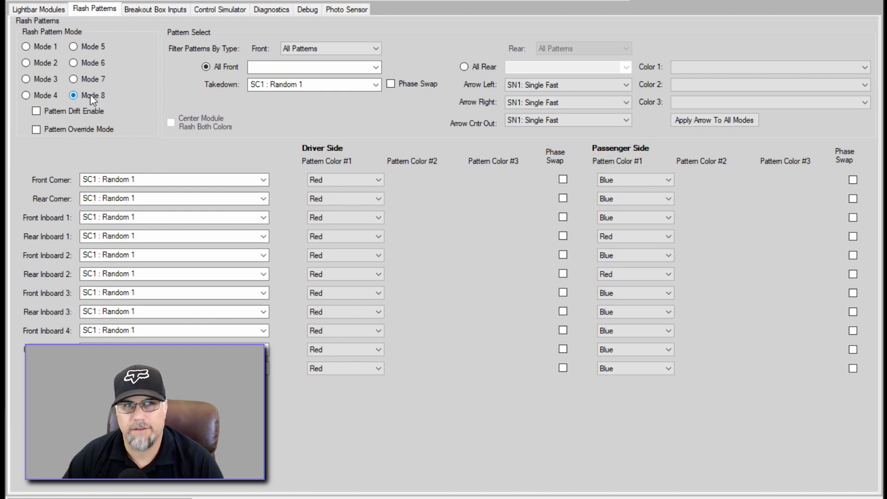
# Turn on Pattern Override for Mode 6 and override Rear Inboard 1, cross-checking against Mode 4's settings.
pyautogui.click(51, 96)
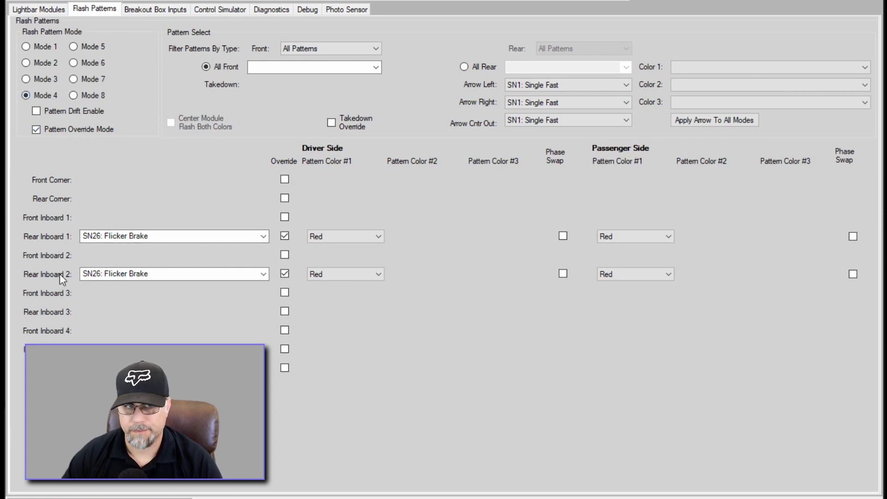
pyautogui.click(84, 65)
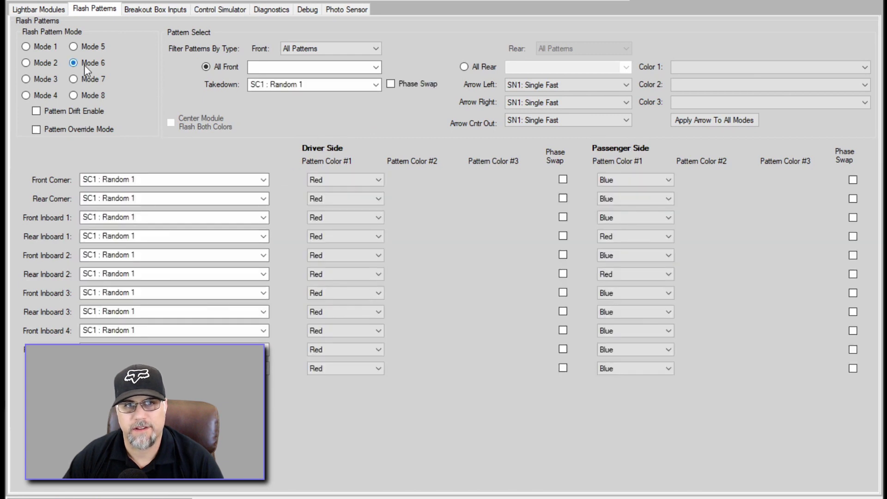
pyautogui.click(37, 129)
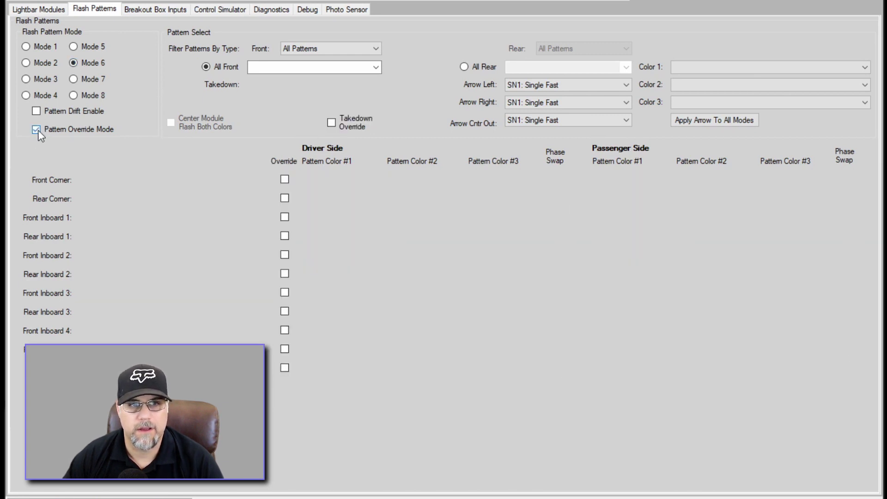
pyautogui.click(285, 236)
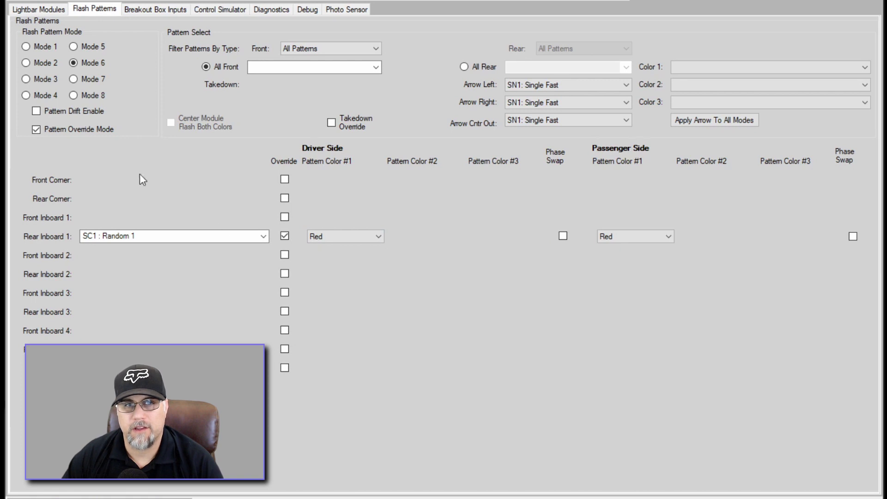
pyautogui.click(41, 98)
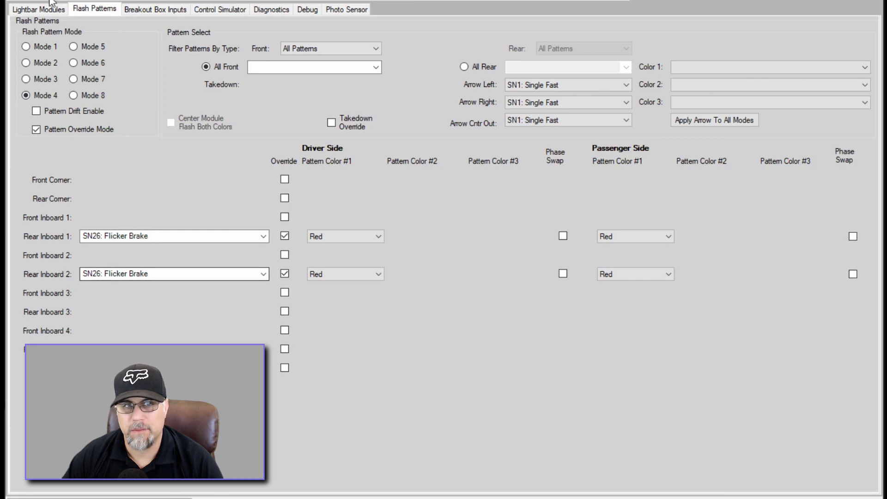
pyautogui.click(87, 65)
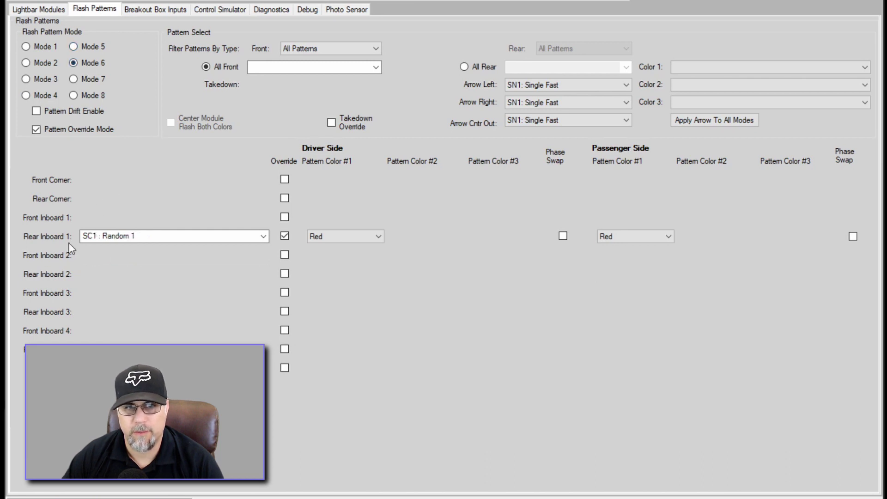